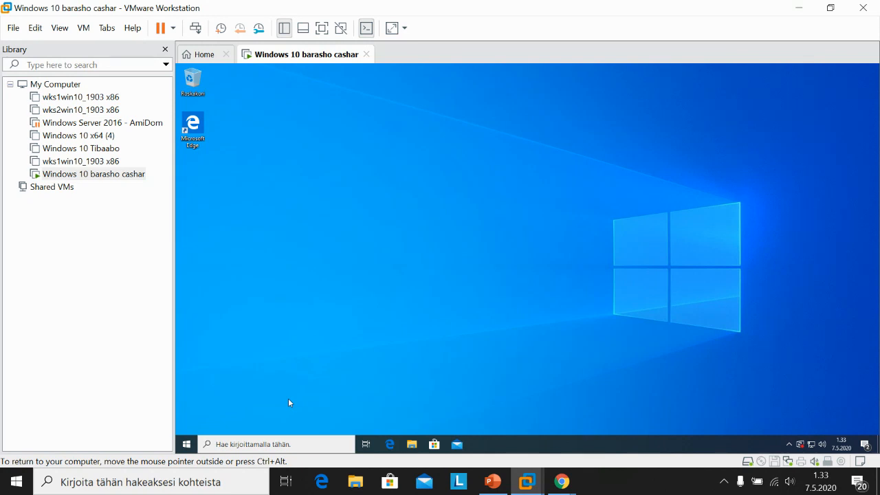
Step: Open the guest's Start menu and search panel, then return to the desktop
left_click(190, 445)
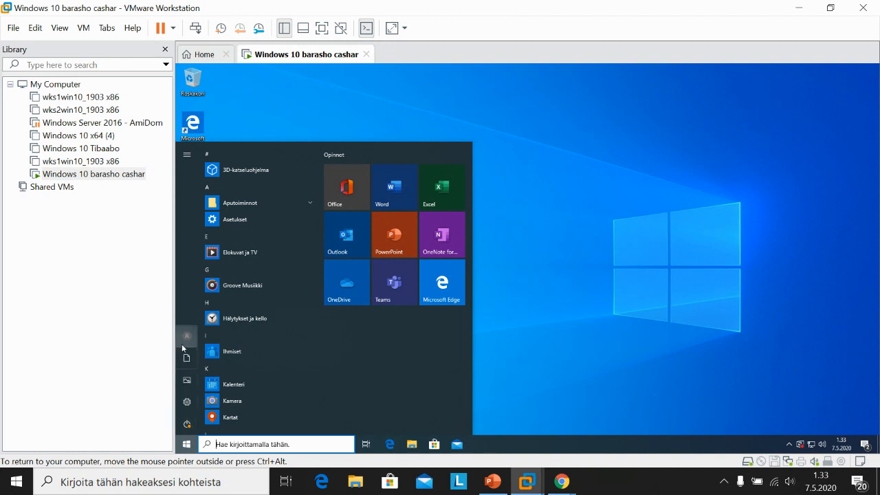
mouse_move(182, 343)
left_click(239, 444)
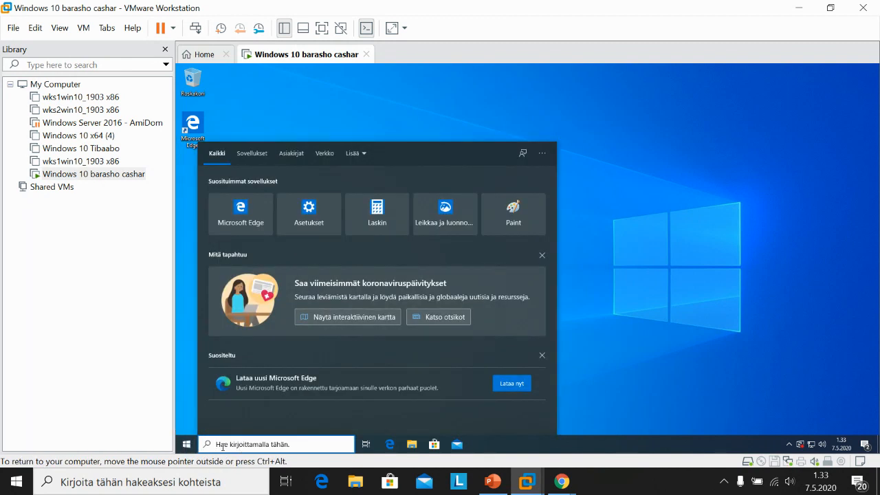
left_click(185, 412)
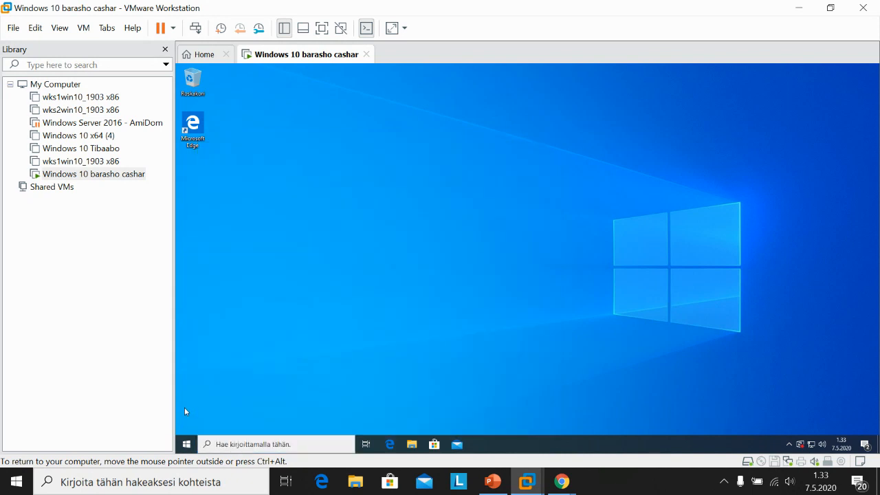
Step: Launch lusrmgr.msc from the Run prompt and bring up the Users folder's actions
right_click(188, 446)
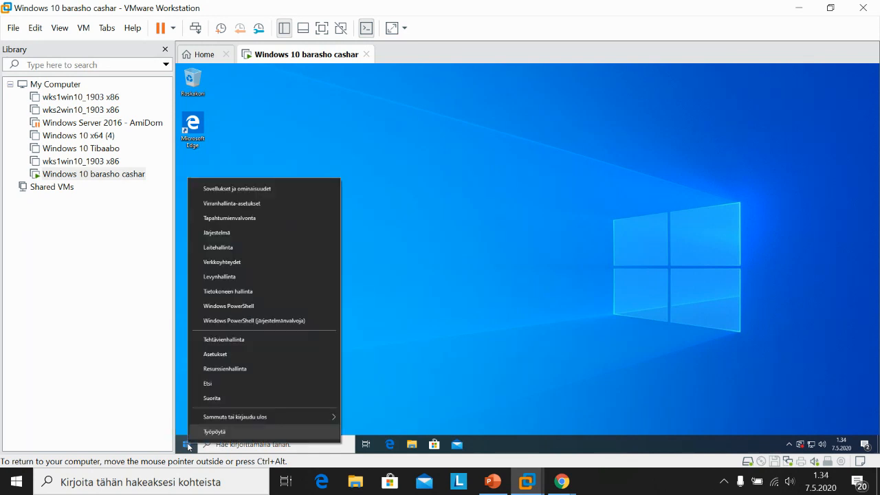
left_click(216, 398)
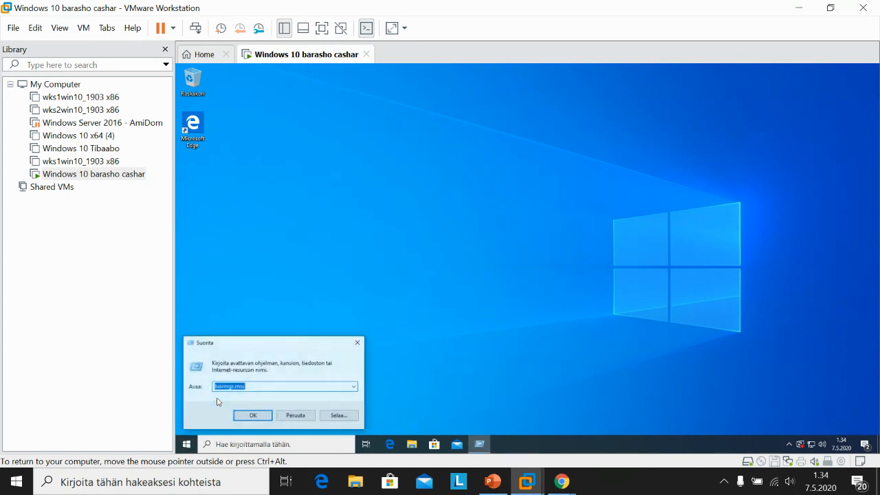
left_click(223, 388)
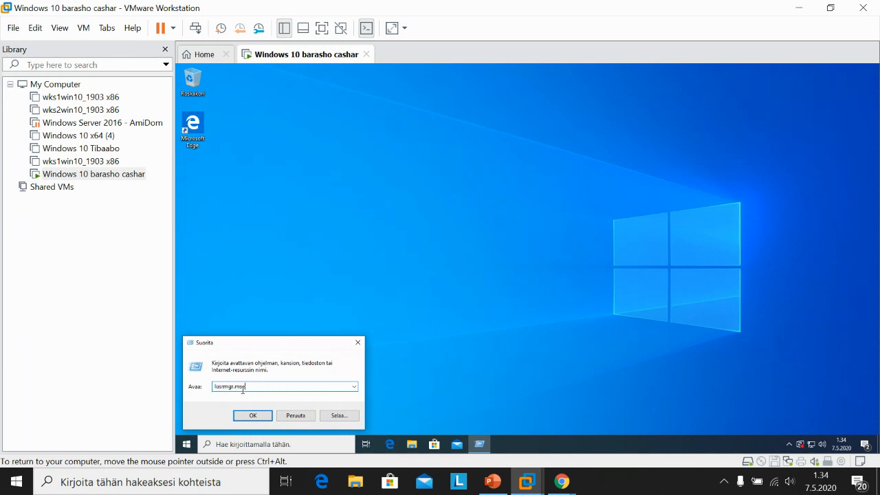
left_click_drag(246, 388, 209, 390)
left_click(266, 388)
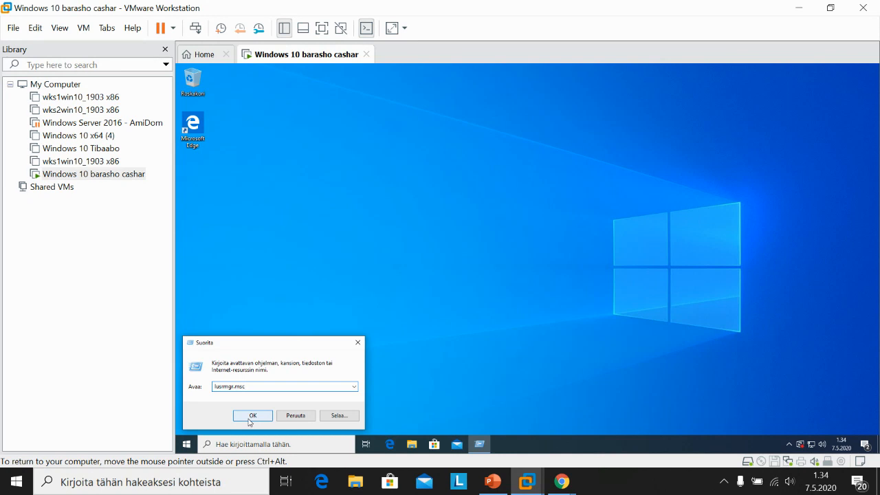
left_click(252, 416)
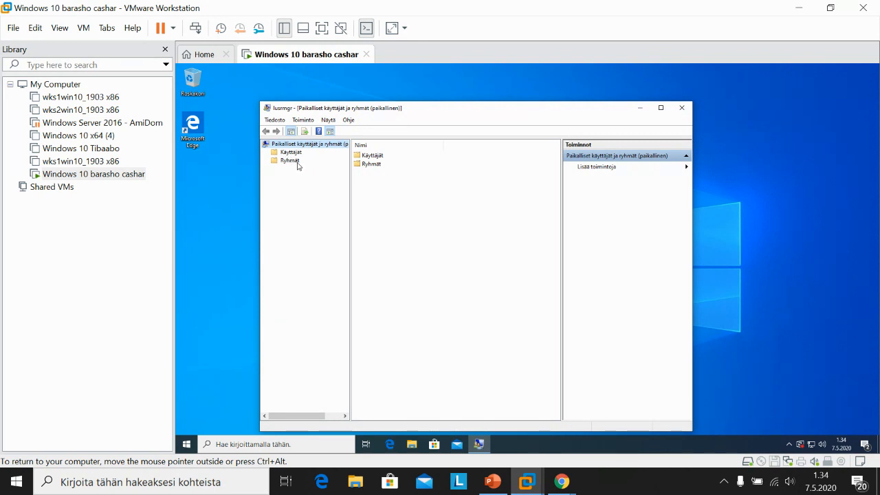
left_click(293, 153)
right_click(294, 157)
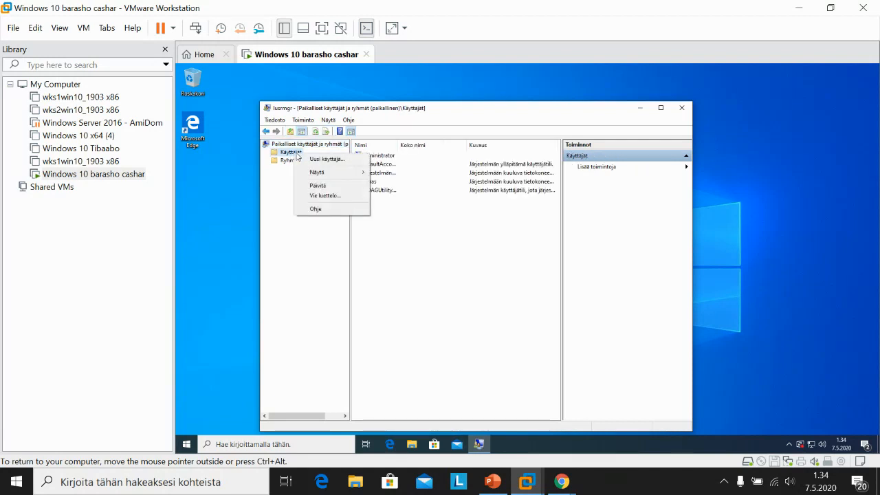
Step: Start a new user with a username and full name, setting the password so the user cannot change it
left_click(339, 161)
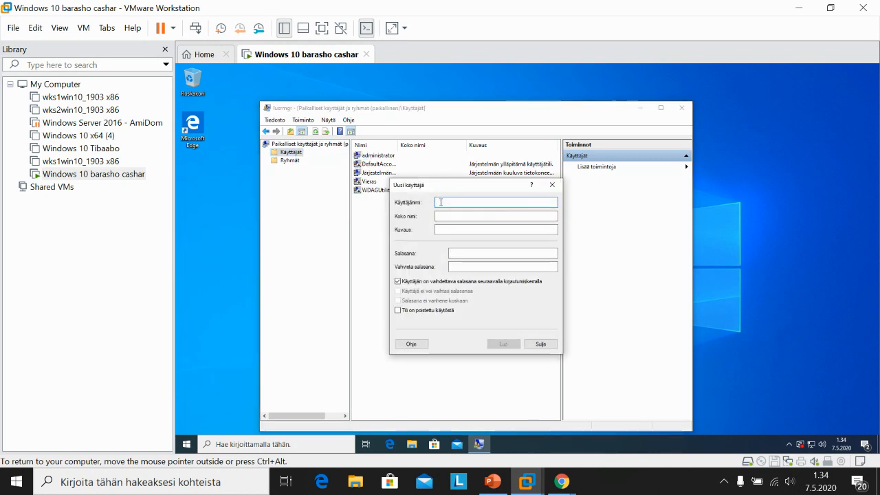
type("Ahmed")
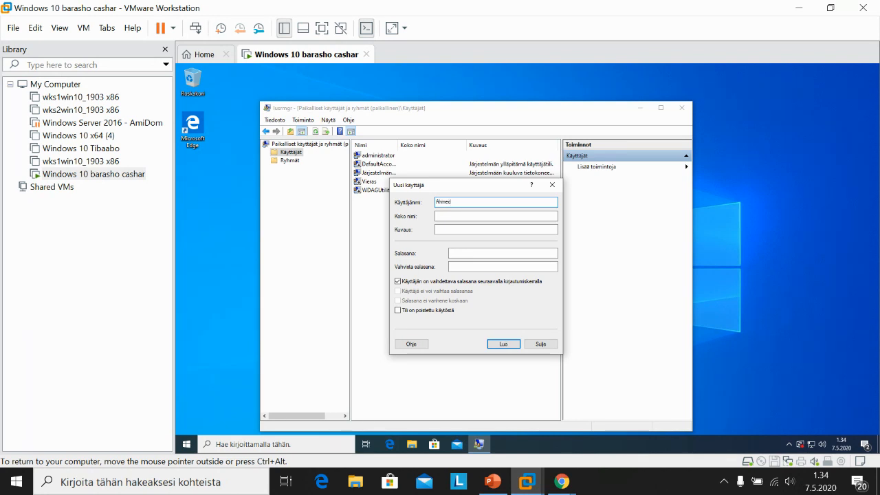
key("Tab")
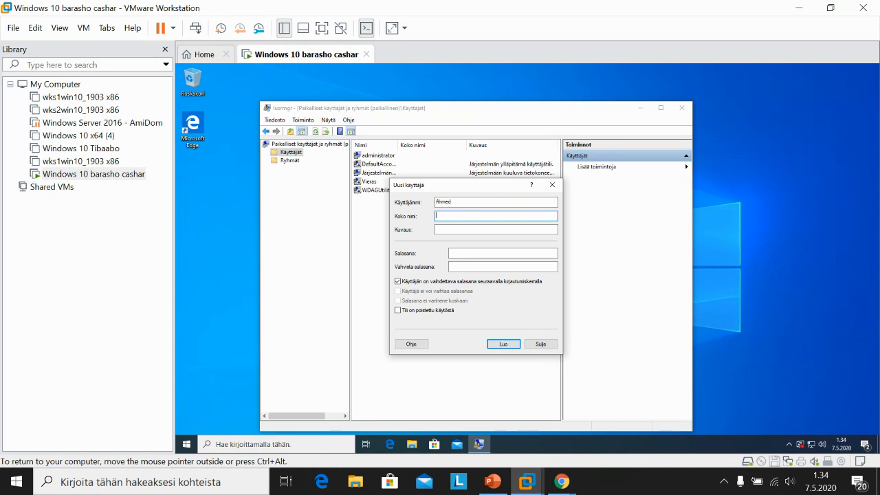
key("Tab")
key("Tab")
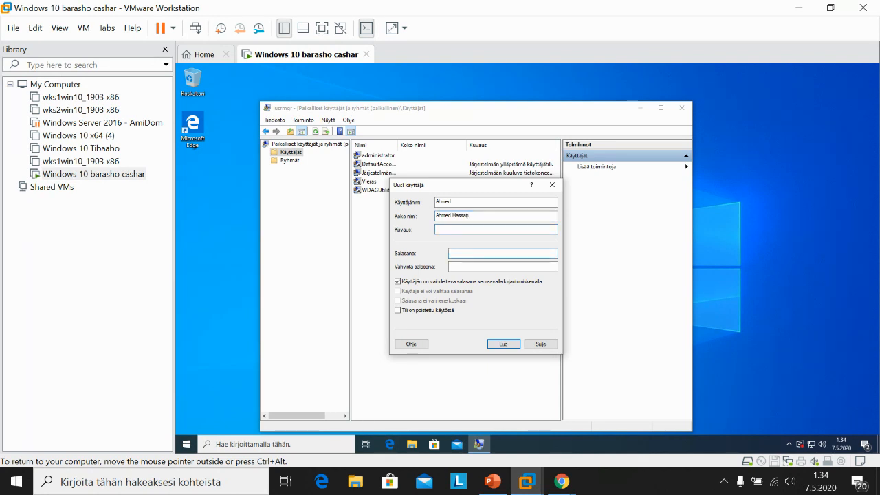
left_click(399, 282)
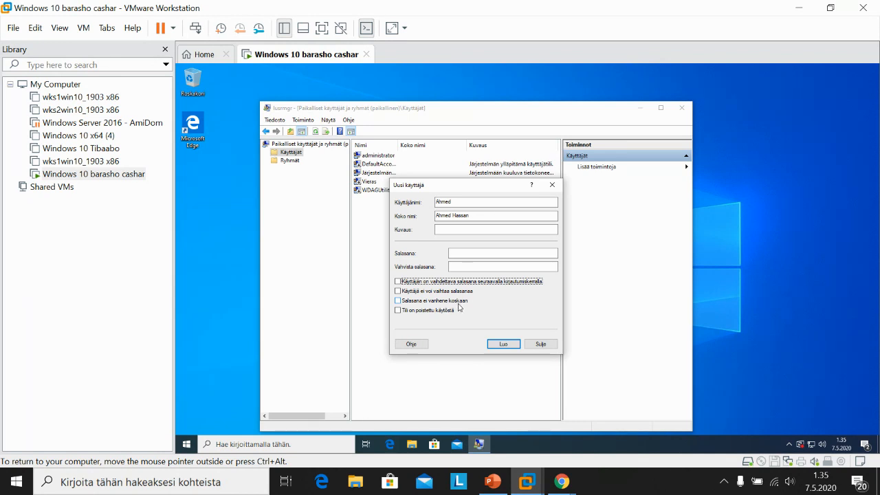
left_click(398, 292)
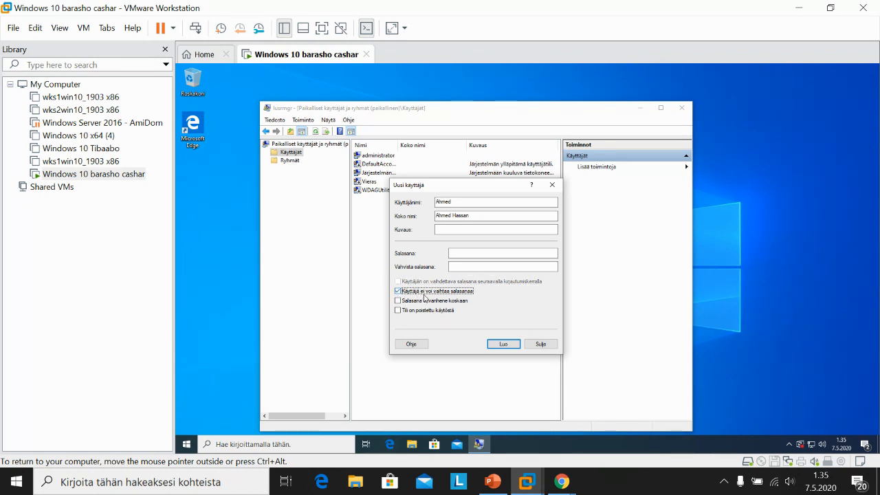
Step: Enter and confirm the account password, then create the user
left_click(468, 251)
type("****")
key("BackSpace")
key("BackSpace")
key("BackSpace")
key("BackSpace")
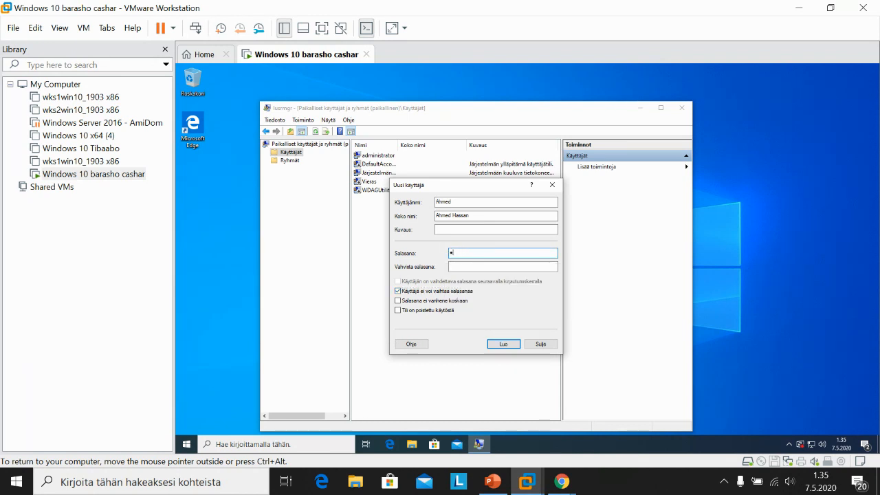
key("Caps_Lock")
type("******")
left_click(465, 264)
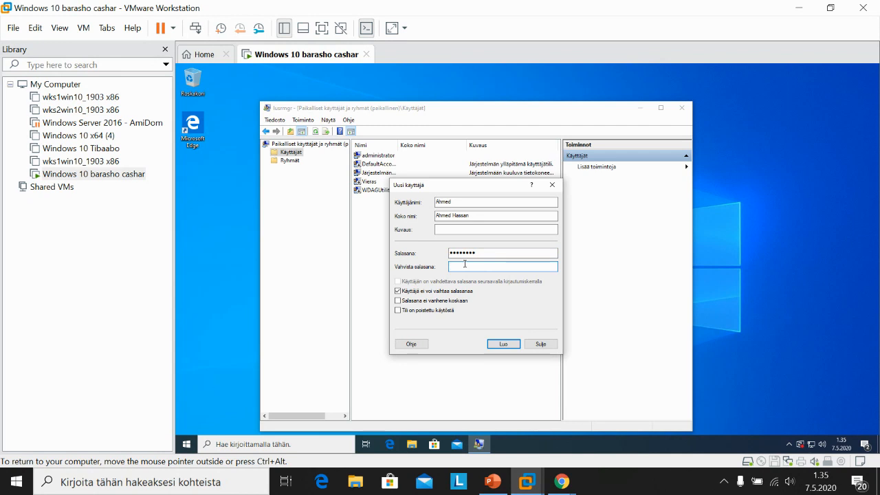
type("**********")
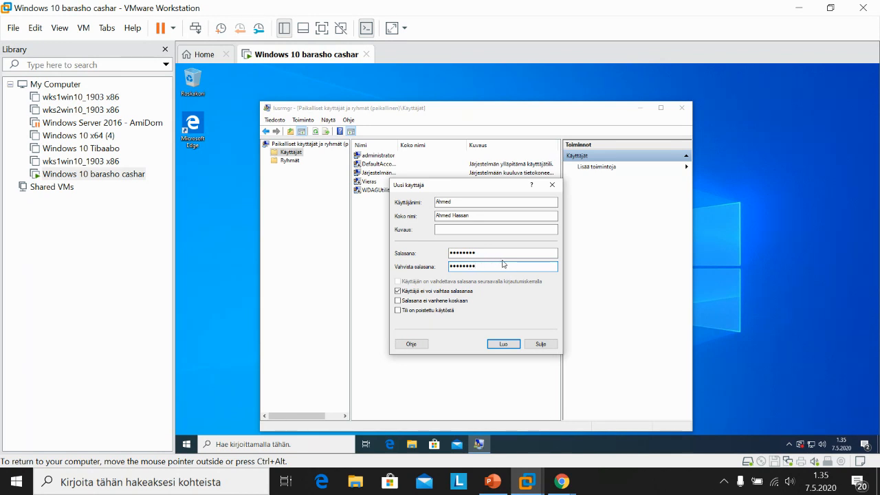
left_click(503, 345)
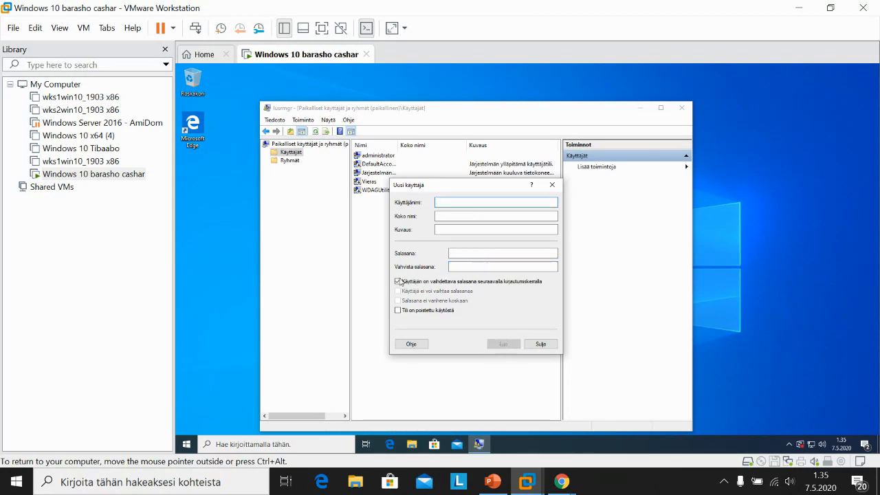
Step: Untick the forced password change and enter the second user's username and full name
left_click(399, 282)
left_click(446, 200)
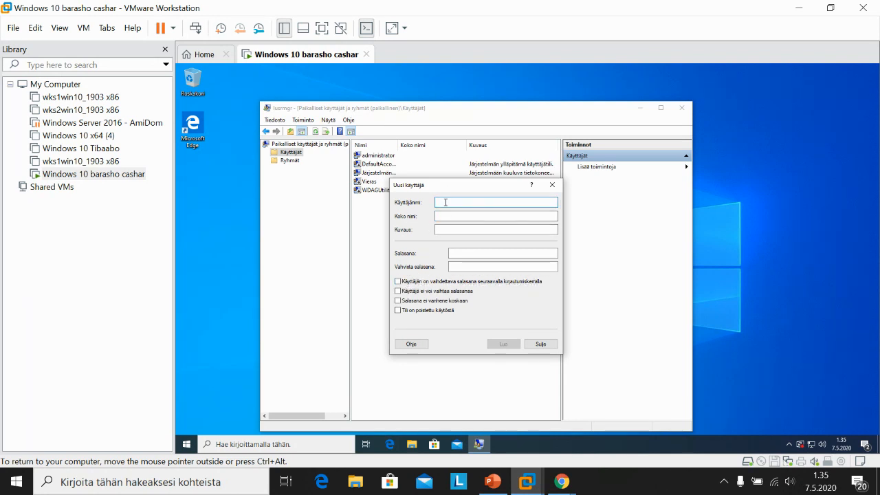
type("A")
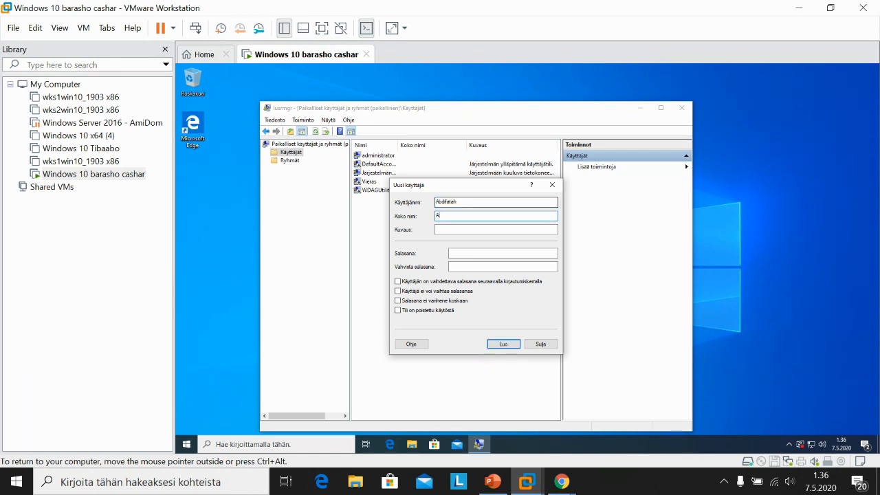
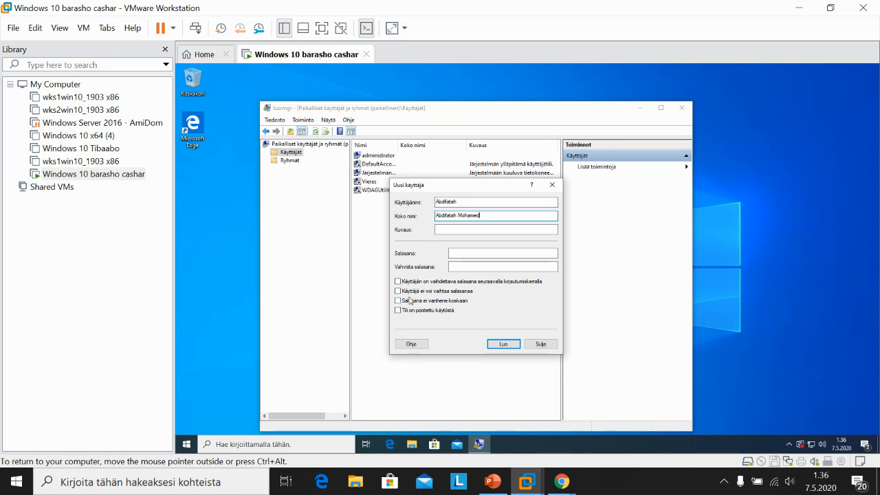
Step: Enter and confirm the password, tick 'Password never expires', and create the account
left_click(470, 252)
key("Caps_Lock")
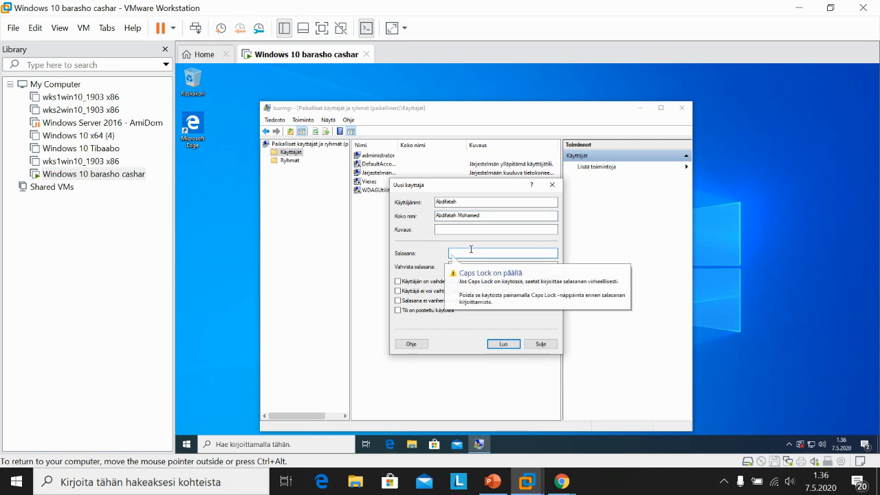
type("••••••••")
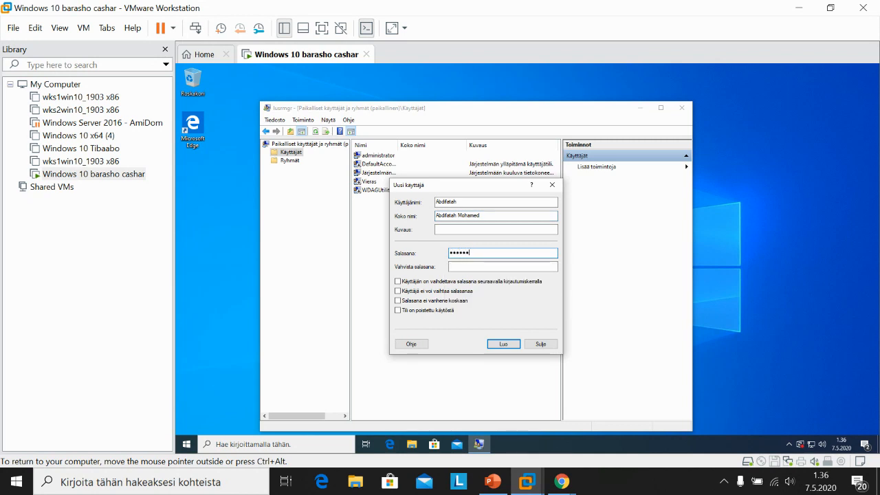
left_click(468, 267)
type("••••")
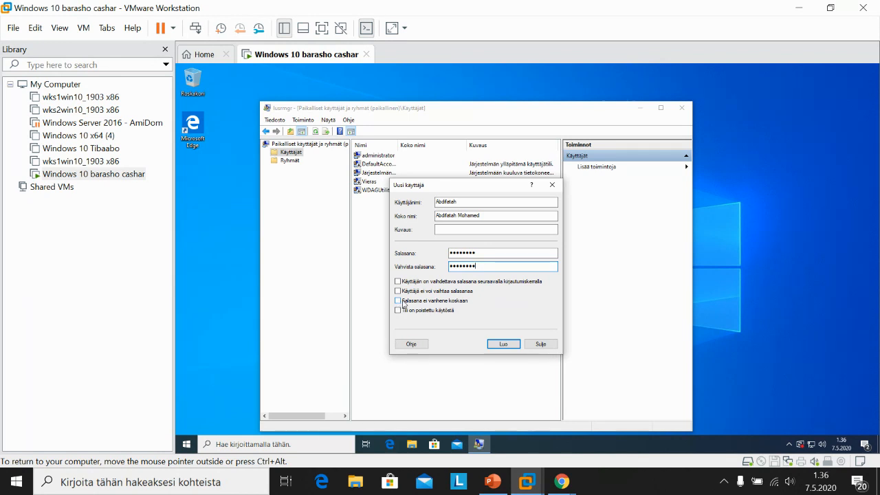
left_click(398, 302)
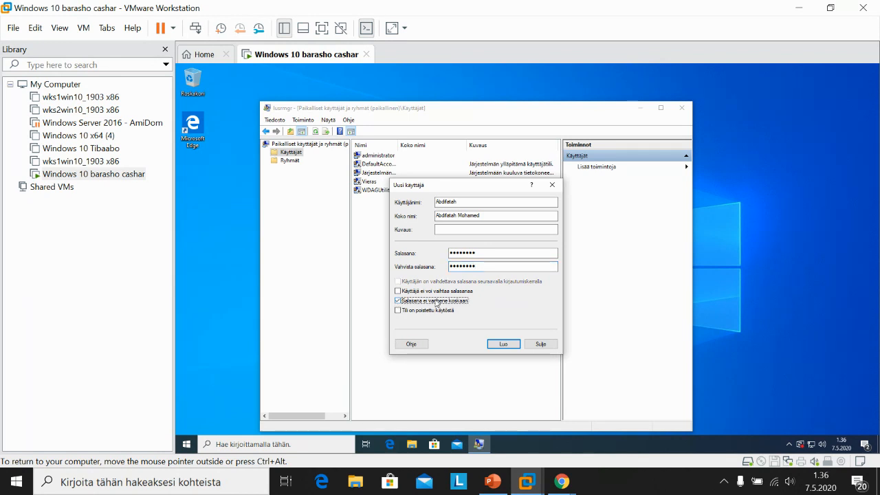
left_click(503, 344)
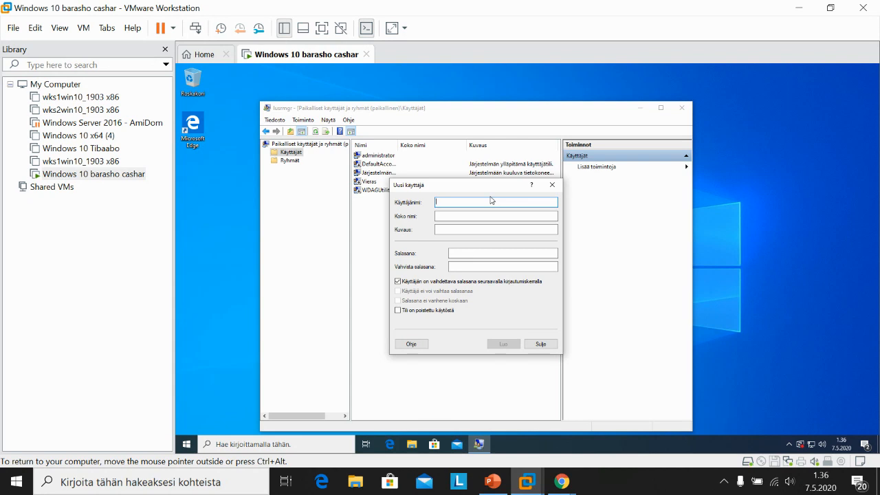
Step: Enter the third user's username and full name, making the password unchangeable by the user
type("ALI")
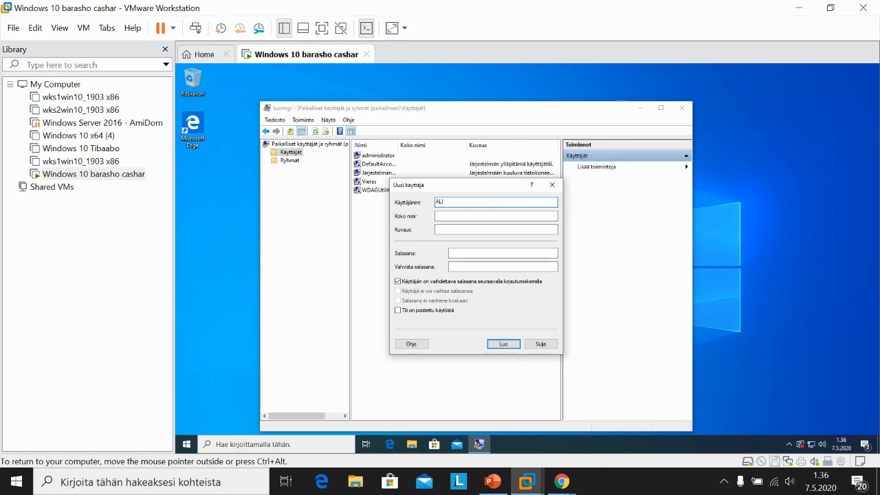
key("Tab")
type("A")
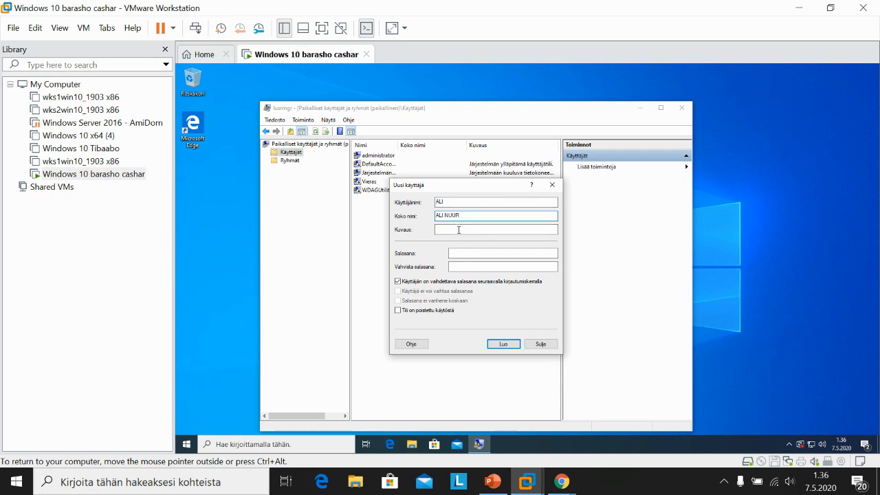
left_click(398, 282)
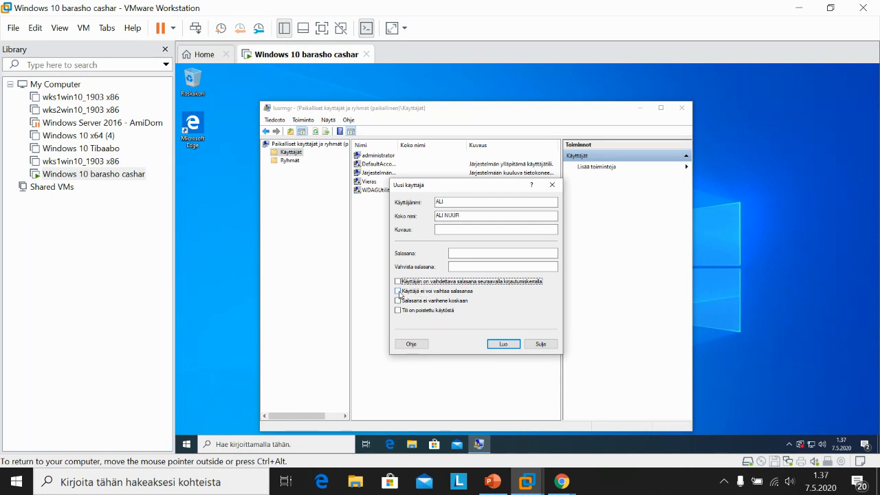
left_click(398, 291)
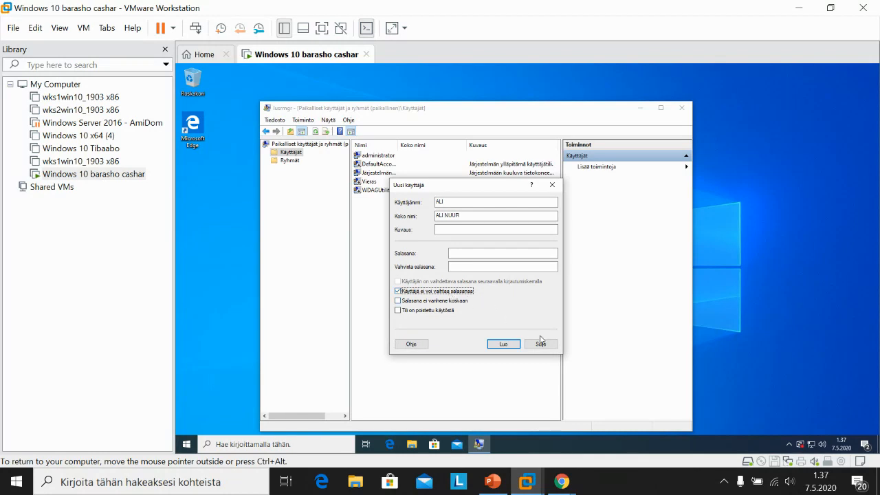
Step: Enter and confirm the password, create the account, and close the New User form
left_click(477, 254)
key("Caps_Lock")
type("●")
key("Caps_Lock")
type("●●")
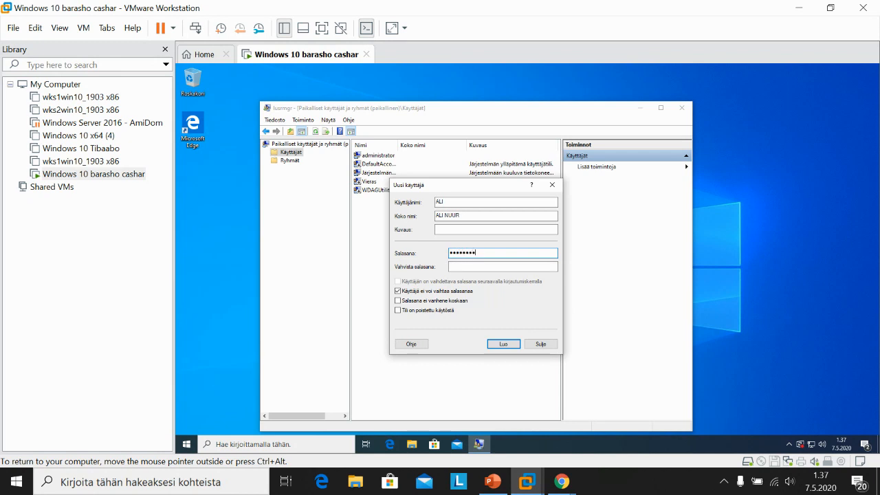
left_click(461, 266)
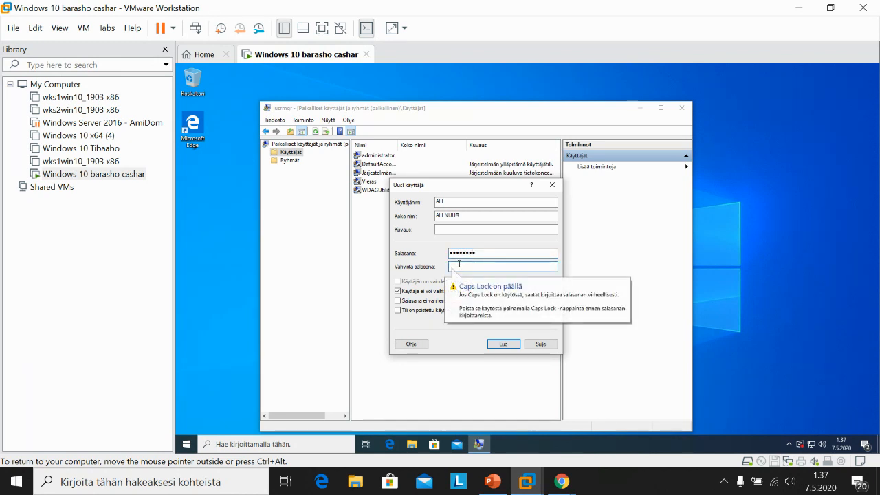
key("Caps_Lock")
type("●")
key("Caps_Lock")
type("●")
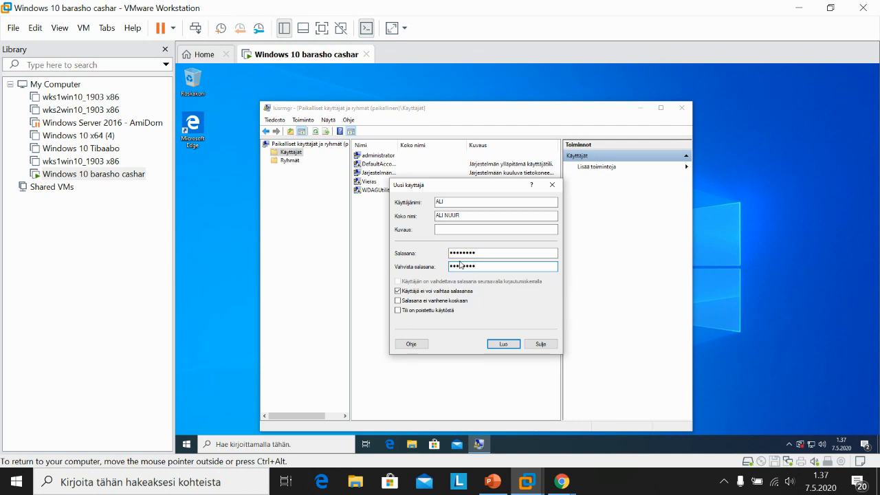
left_click(504, 344)
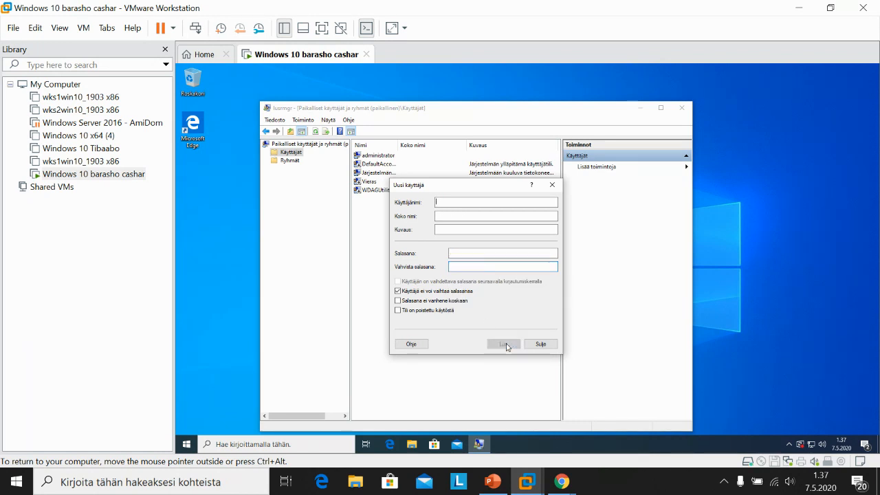
left_click(540, 343)
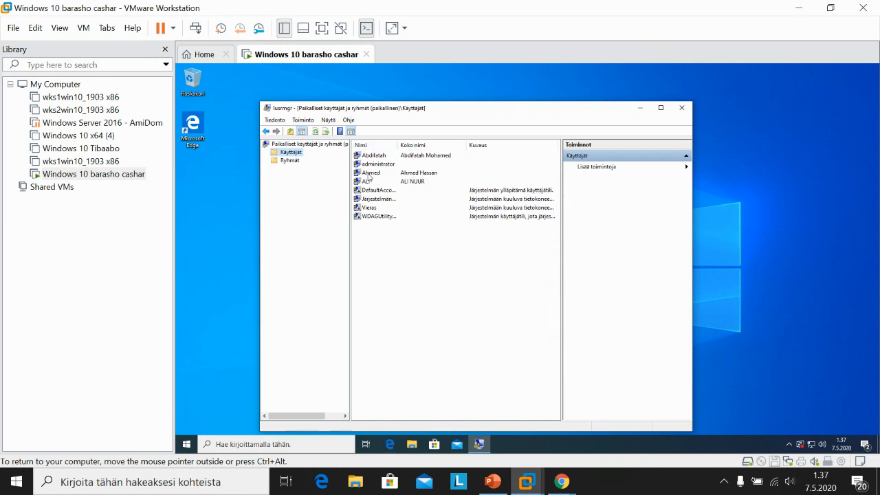
Step: From the Groups folder, create the local group 'arday' and close the New Group dialog
left_click(290, 161)
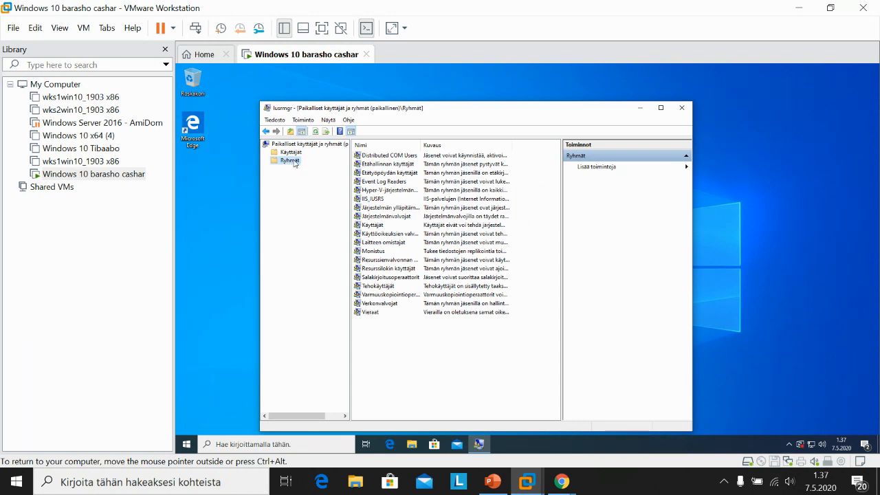
right_click(294, 163)
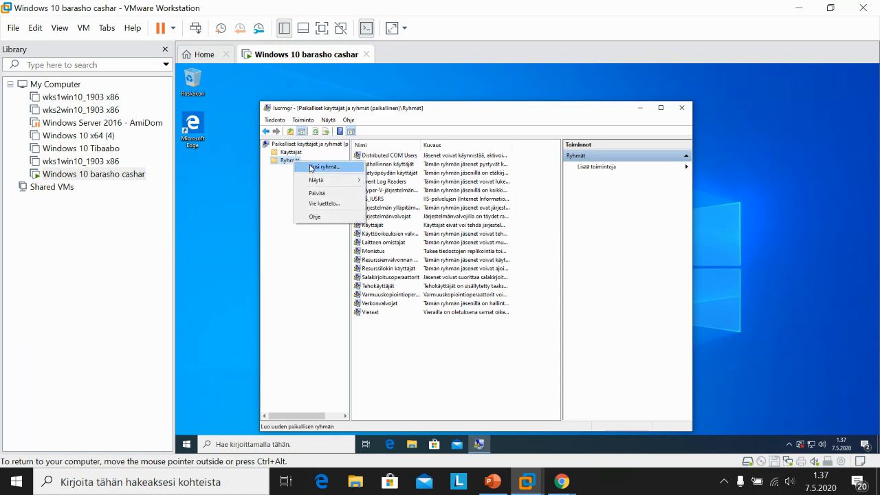
left_click(325, 168)
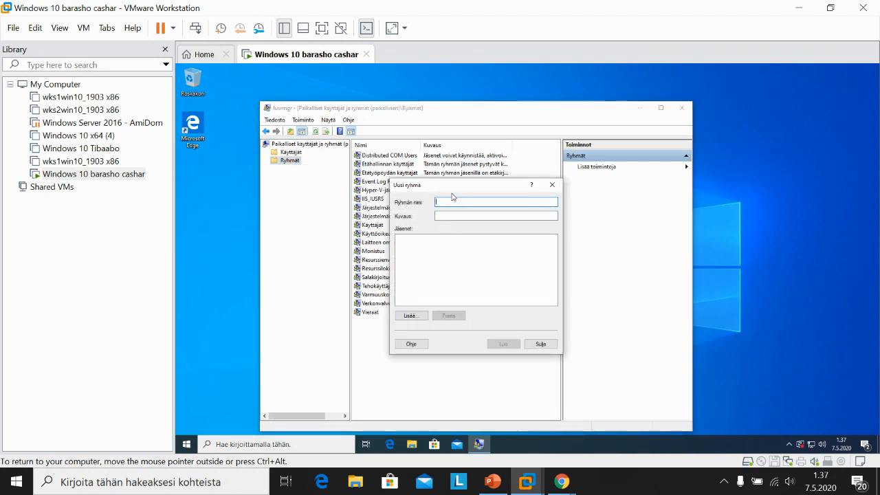
type("a")
key("BackSpace")
type("arday")
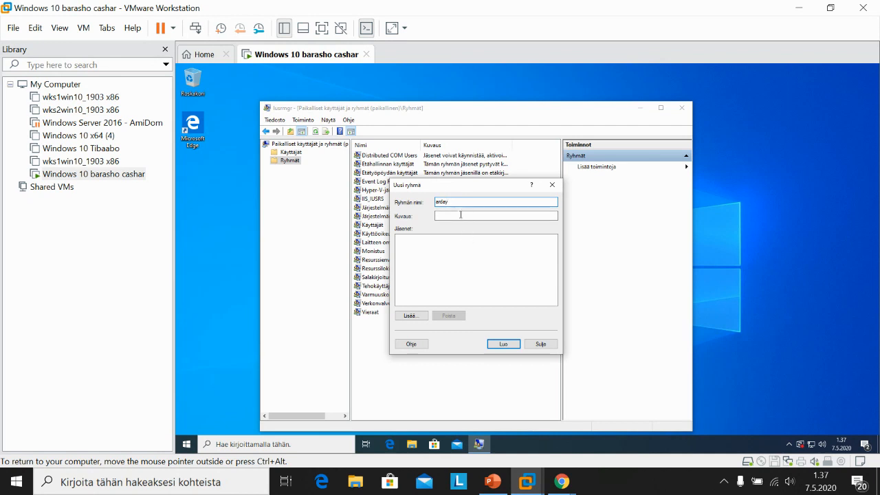
left_click(502, 345)
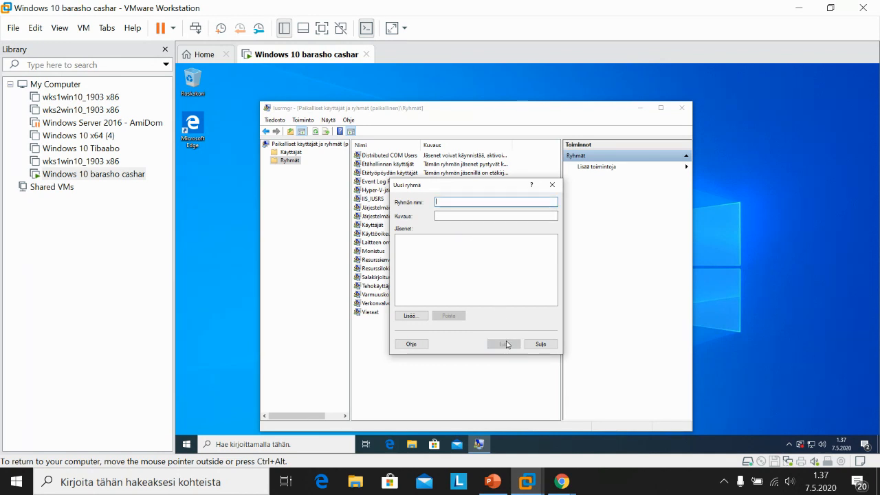
left_click(552, 186)
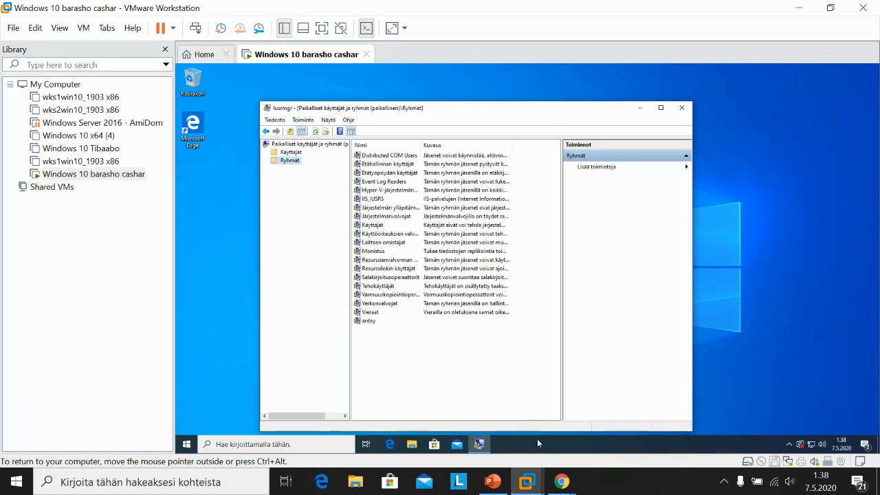
mouse_move(573, 487)
left_click(624, 418)
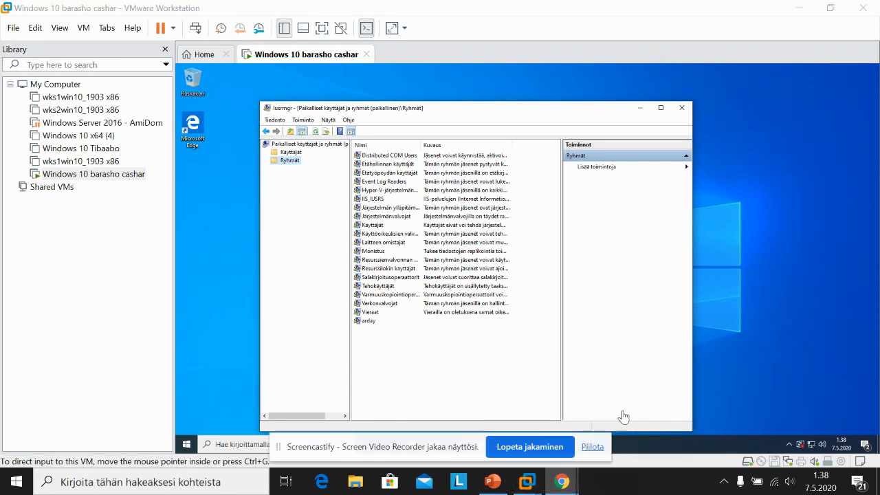